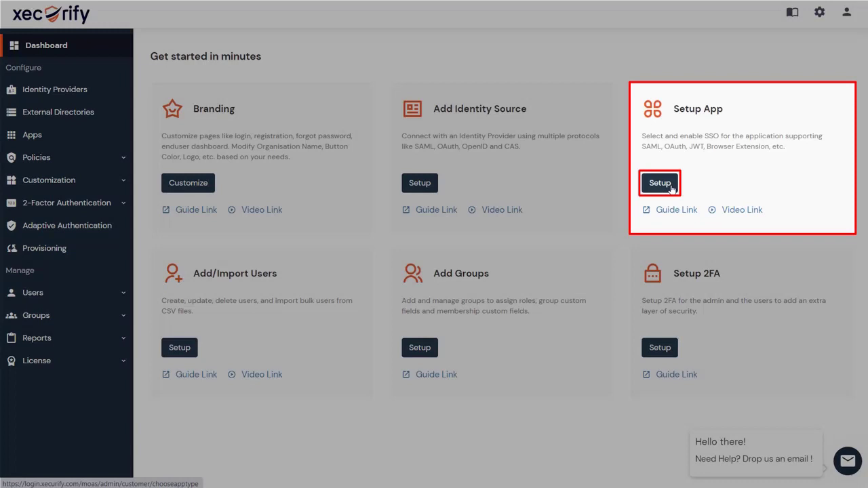
- Search the SAML/WS-FED catalogue for 'custom' and start adding a Custom SAML App
{"action": "left_click", "coordinate": [659, 183]}
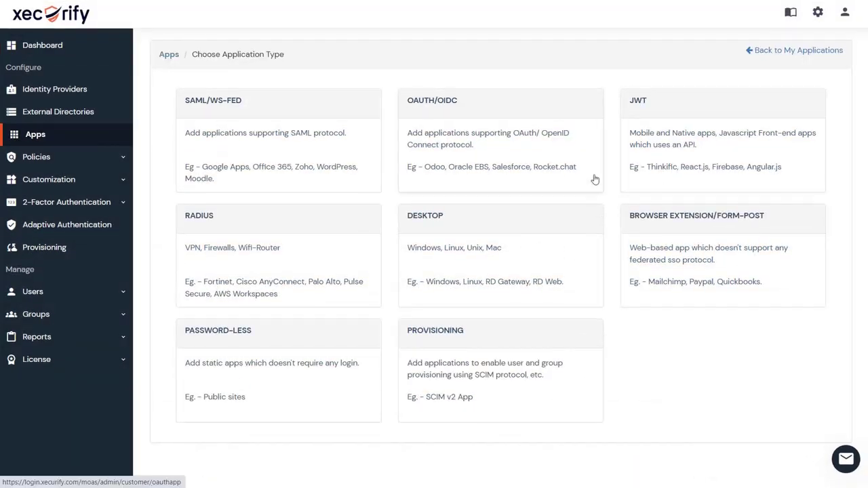
{"action": "left_click", "coordinate": [365, 144]}
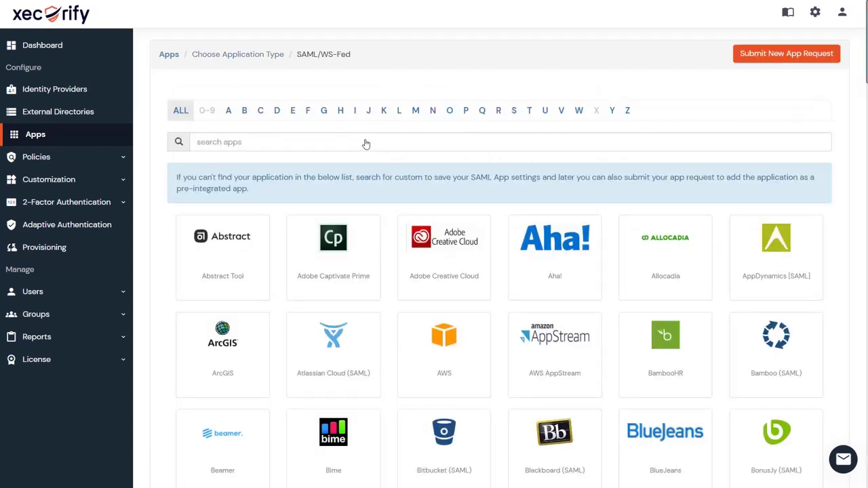
{"action": "scroll", "coordinate": [387, 232], "scroll_direction": "down", "scroll_amount": 2}
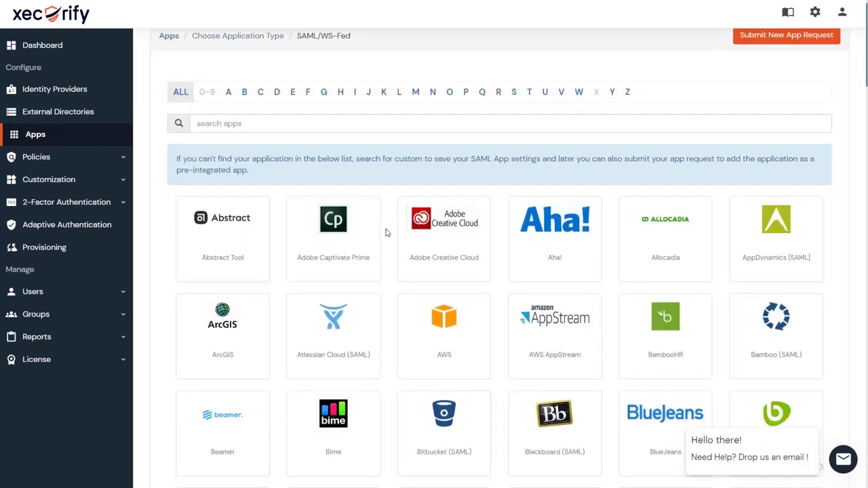
{"action": "scroll", "coordinate": [386, 232], "scroll_direction": "down", "scroll_amount": 6}
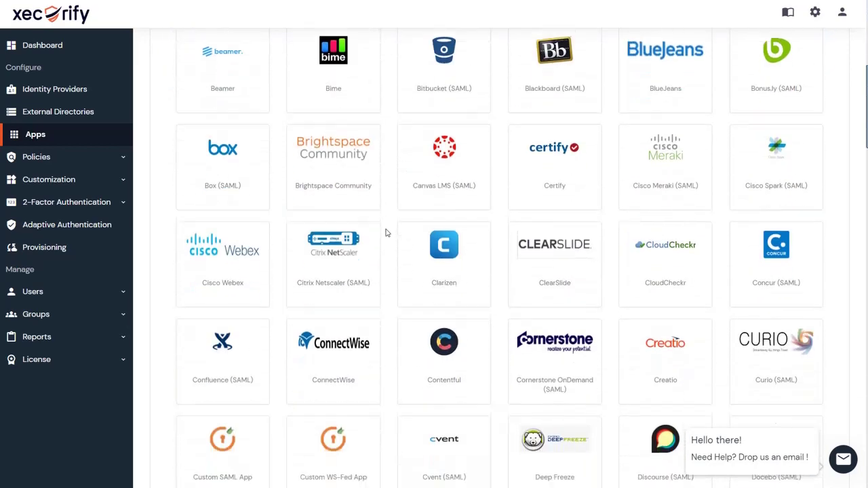
{"action": "scroll", "coordinate": [387, 233], "scroll_direction": "down", "scroll_amount": 4}
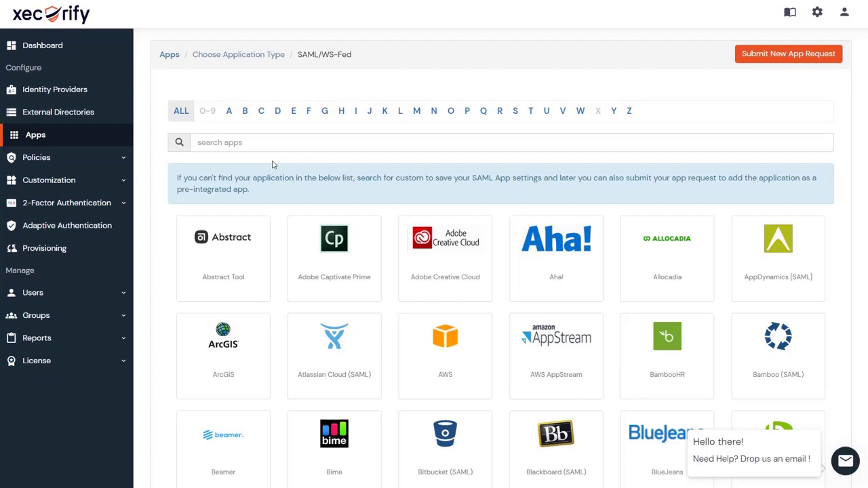
{"action": "left_click", "coordinate": [227, 141]}
{"action": "type", "text": "custom"}
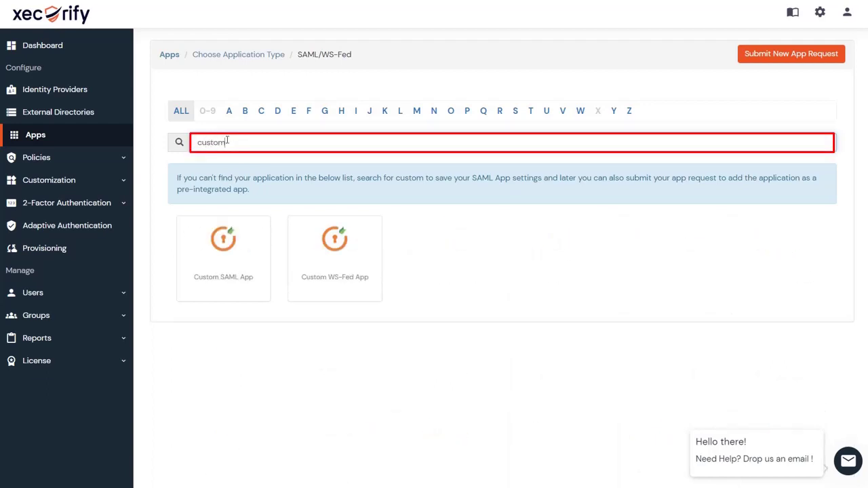
{"action": "left_click", "coordinate": [242, 249]}
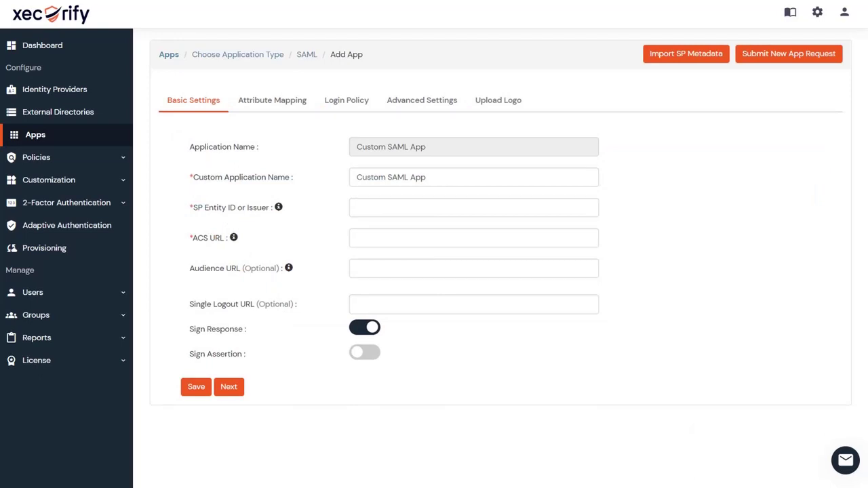
- Review Attribute Mapping, Login Policy, Advanced Settings and Upload Logo, then save the Custom SAML App
{"action": "left_click", "coordinate": [275, 104]}
{"action": "left_click", "coordinate": [340, 101]}
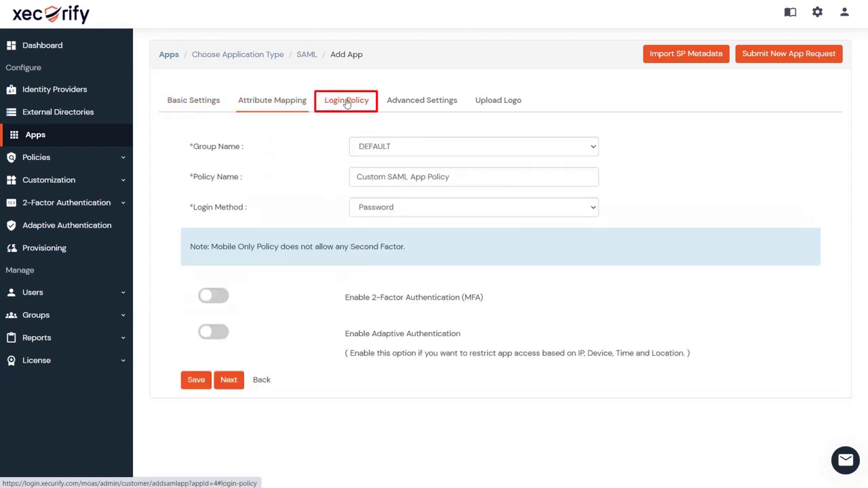
{"action": "left_click", "coordinate": [437, 105]}
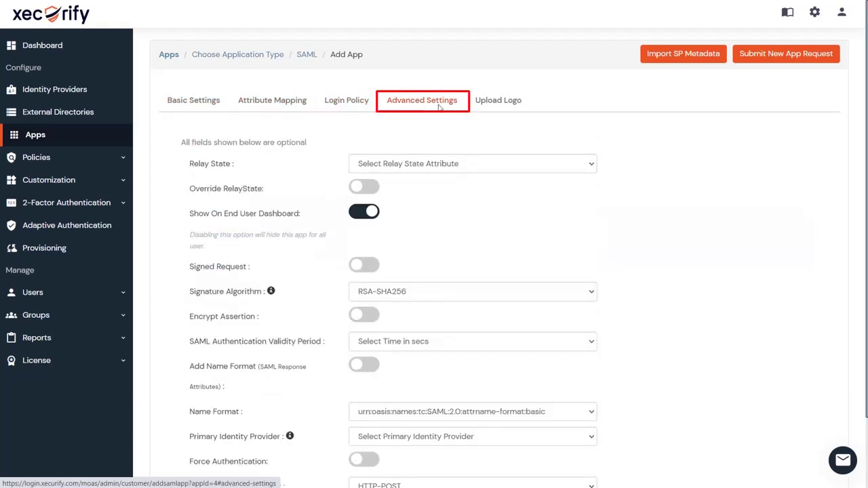
{"action": "left_click", "coordinate": [494, 107]}
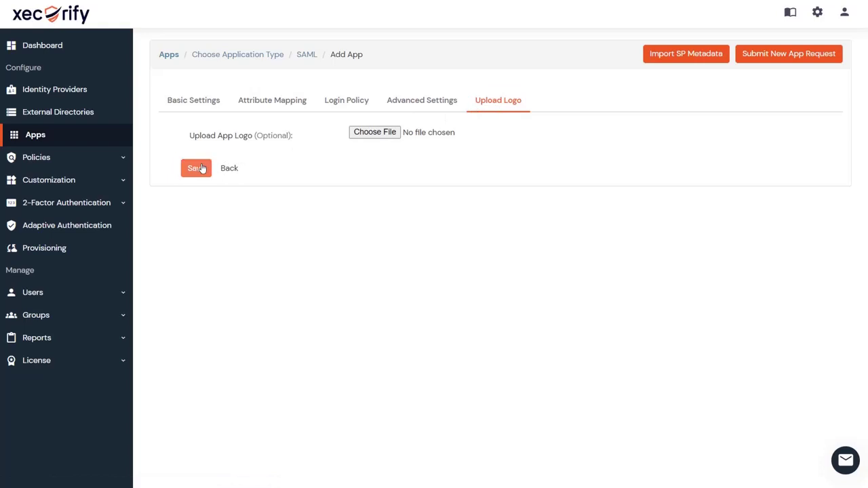
{"action": "left_click", "coordinate": [199, 168]}
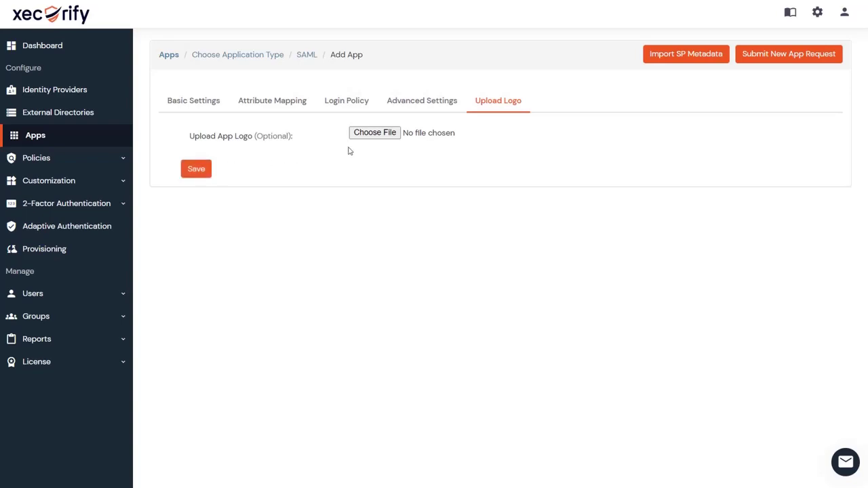
- Compare the URL, Text and File options for importing SP metadata
{"action": "left_click", "coordinate": [662, 62]}
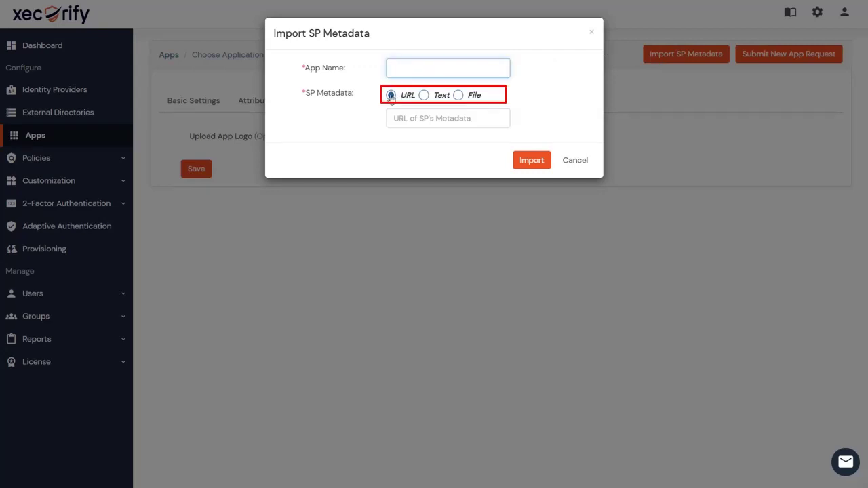
{"action": "left_click", "coordinate": [423, 95]}
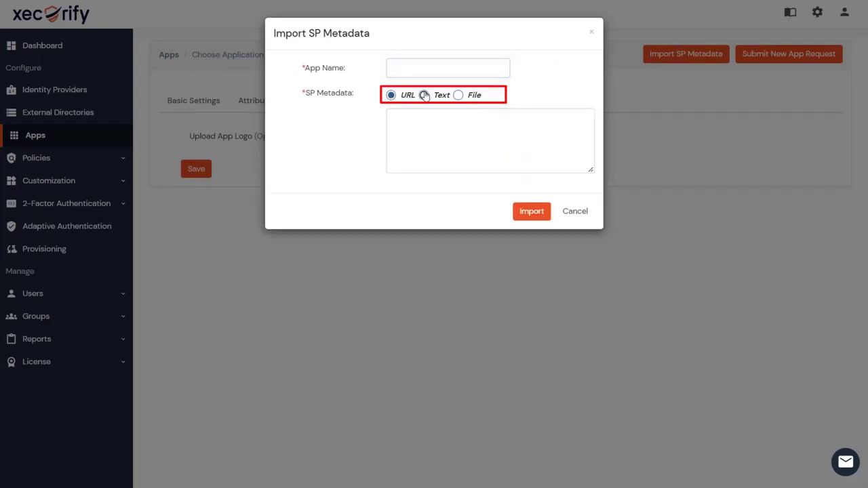
{"action": "left_click", "coordinate": [458, 95]}
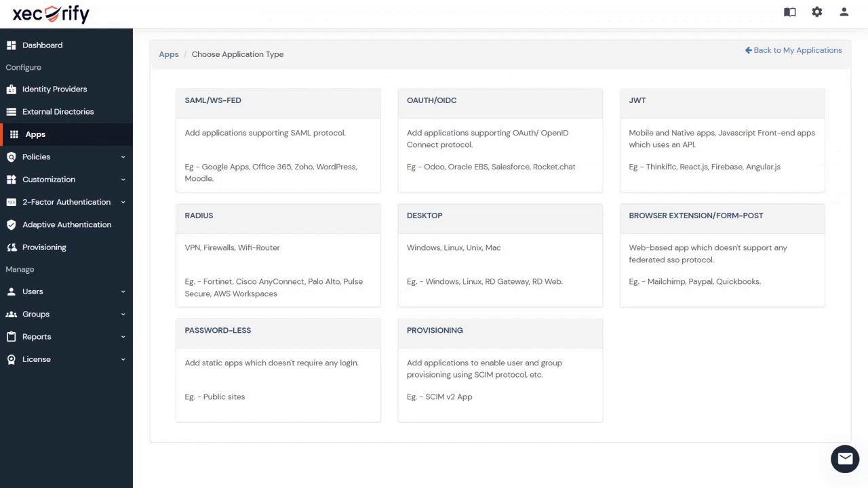
- Add an OAuth2/OpenID Connect app found by searching 'oauth', reviewing mapping, policy and logo, then save
{"action": "left_click", "coordinate": [513, 154]}
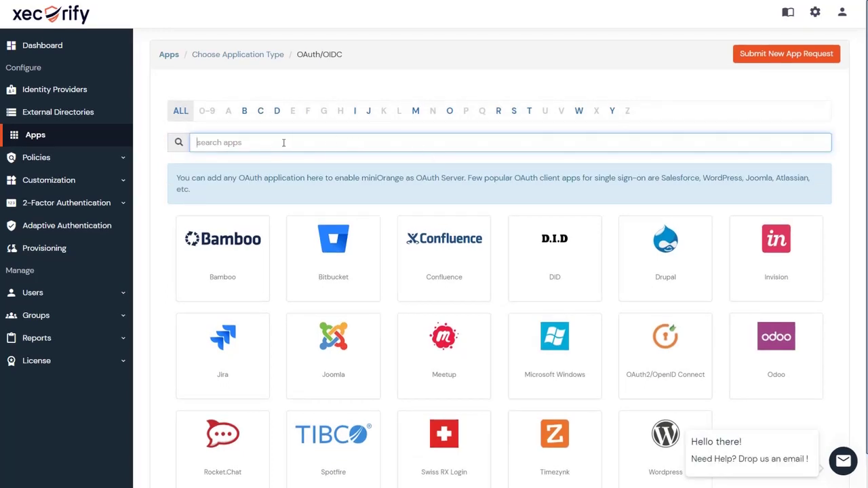
{"action": "type", "text": "oauth"}
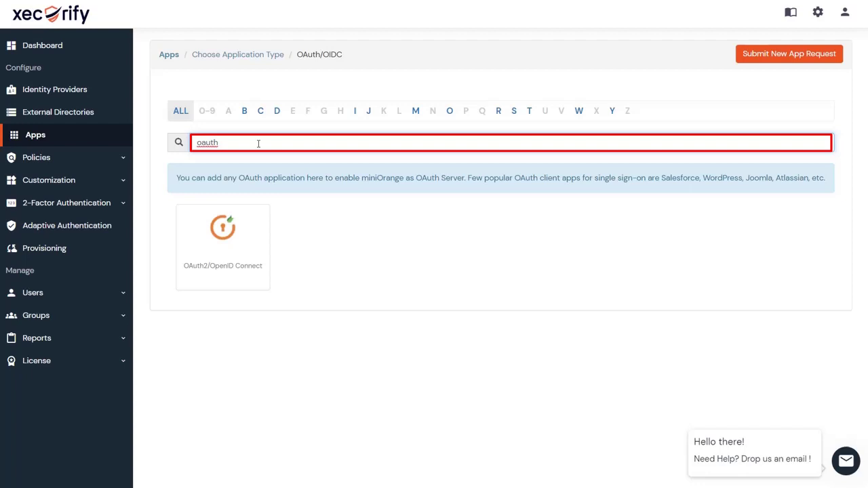
{"action": "left_click", "coordinate": [253, 231]}
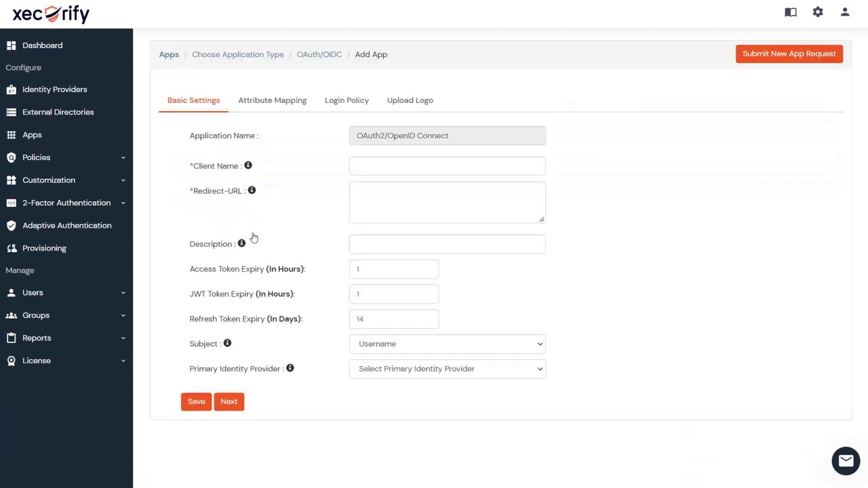
{"action": "left_click", "coordinate": [281, 107]}
{"action": "left_click", "coordinate": [334, 104]}
{"action": "left_click", "coordinate": [400, 106]}
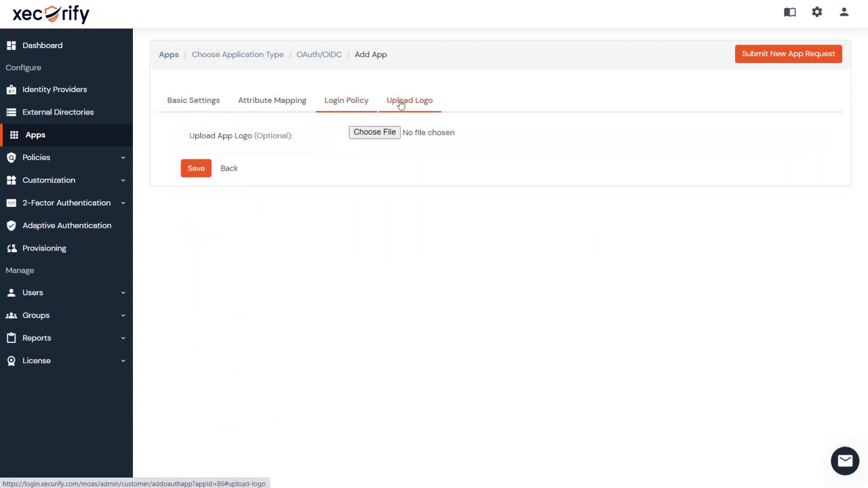
{"action": "left_click", "coordinate": [196, 169]}
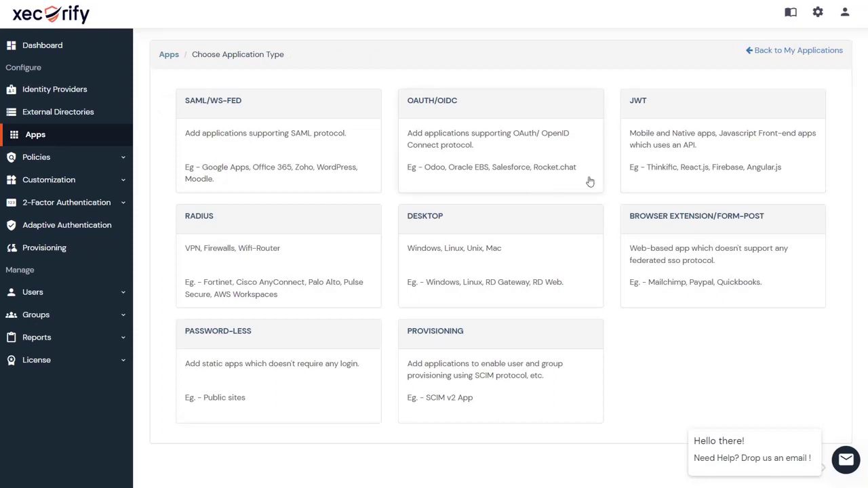
- Search the JWT catalogue for 'jwt' and save a new JWT App with default settings
{"action": "left_click", "coordinate": [723, 155]}
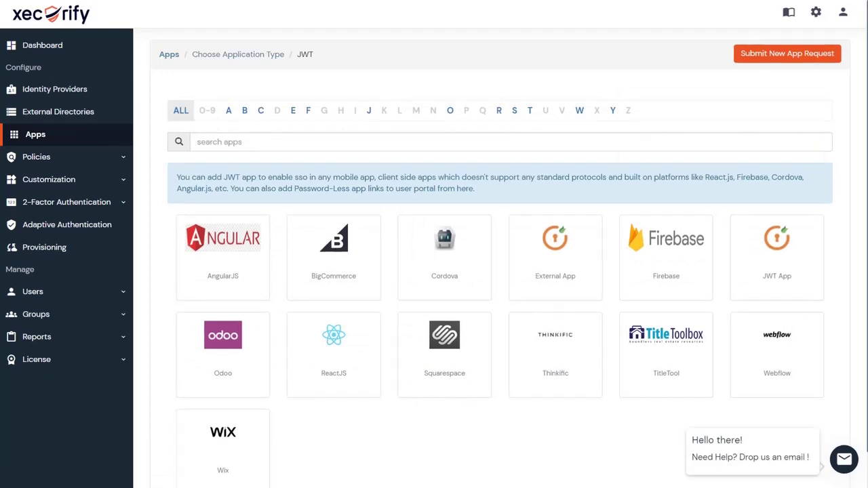
{"action": "left_click", "coordinate": [320, 143]}
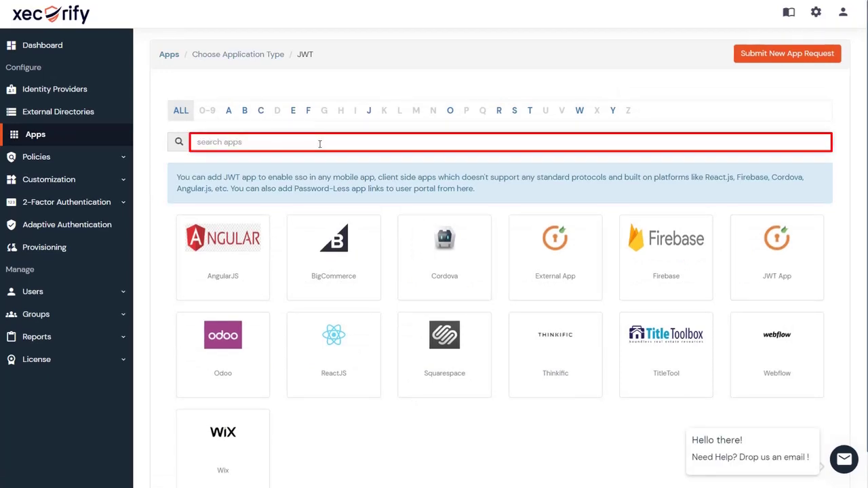
{"action": "type", "text": "jwt"}
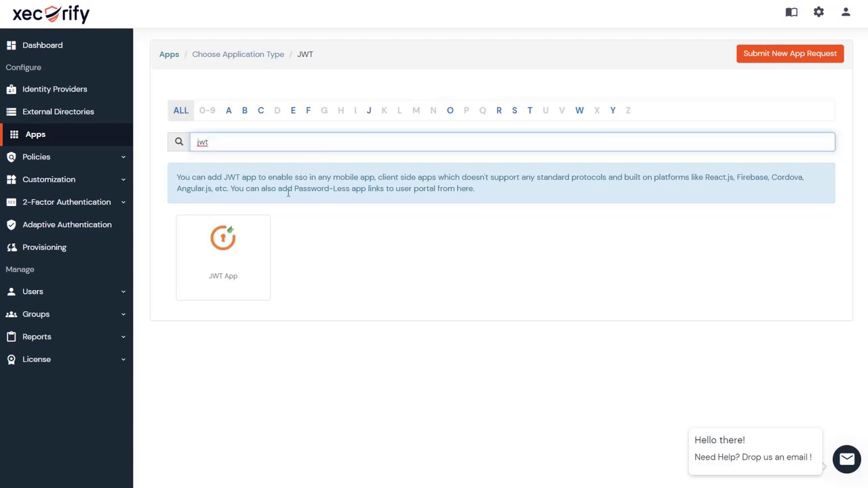
{"action": "left_click", "coordinate": [255, 239]}
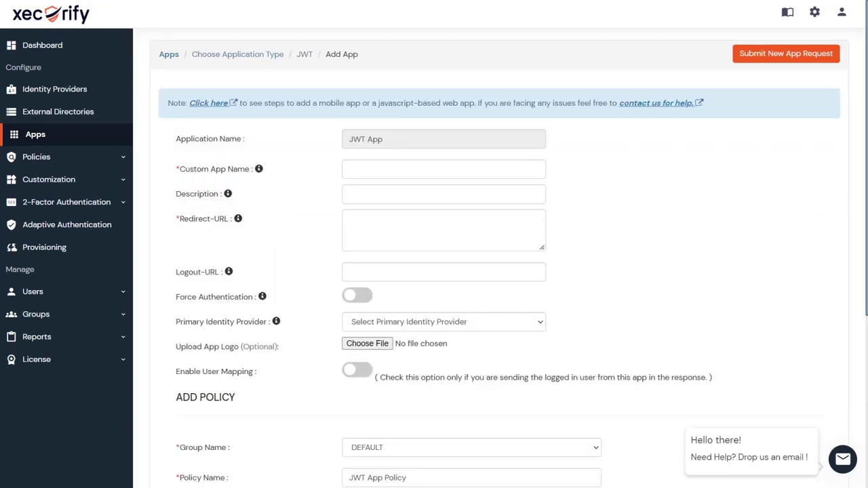
{"action": "scroll", "coordinate": [475, 271], "scroll_direction": "down", "scroll_amount": 3}
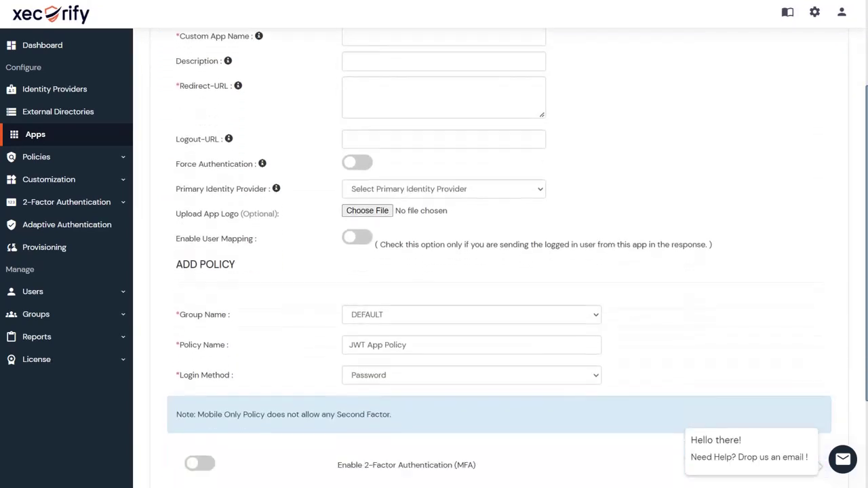
{"action": "scroll", "coordinate": [474, 271], "scroll_direction": "down", "scroll_amount": 2}
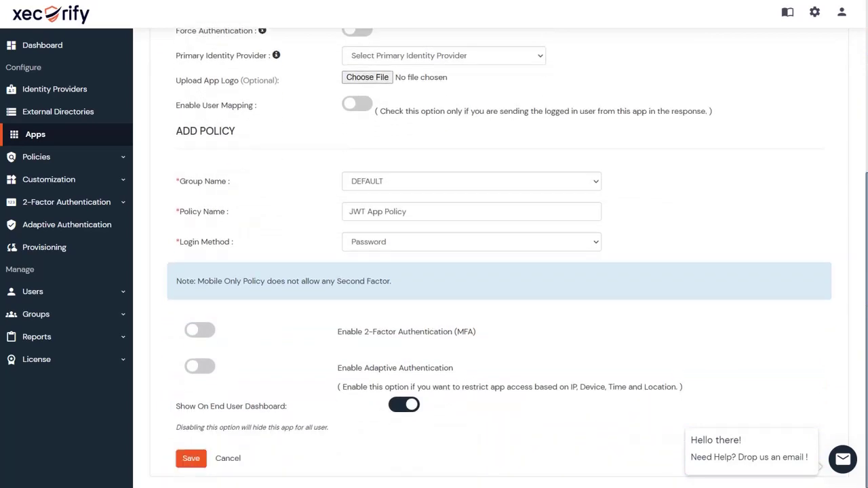
{"action": "left_click", "coordinate": [191, 459]}
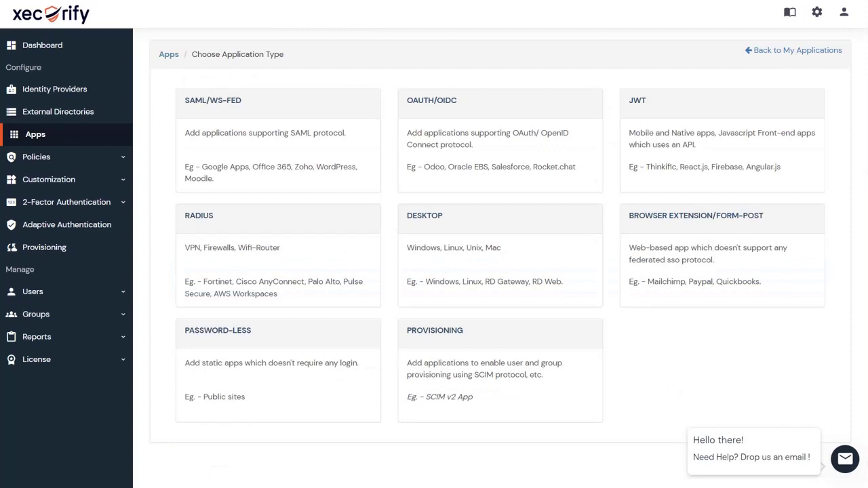
- Save a new Radius Client app with 2-factor and Adaptive Authentication enabled in its policy
{"action": "left_click", "coordinate": [354, 254]}
{"action": "scroll", "coordinate": [354, 255], "scroll_direction": "down", "scroll_amount": 3}
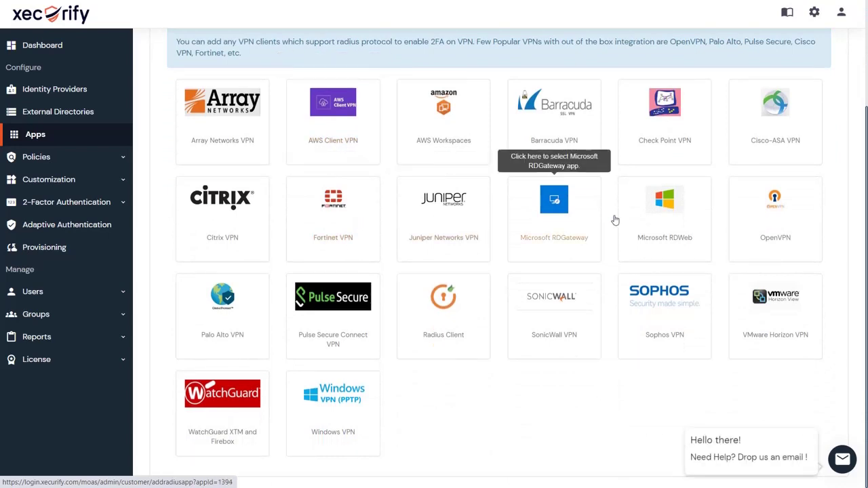
{"action": "left_click", "coordinate": [473, 317]}
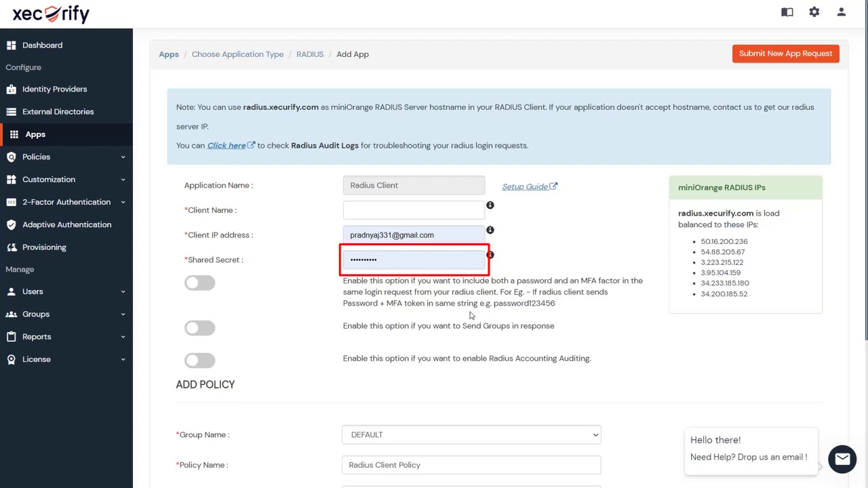
{"action": "scroll", "coordinate": [470, 315], "scroll_direction": "down", "scroll_amount": 3}
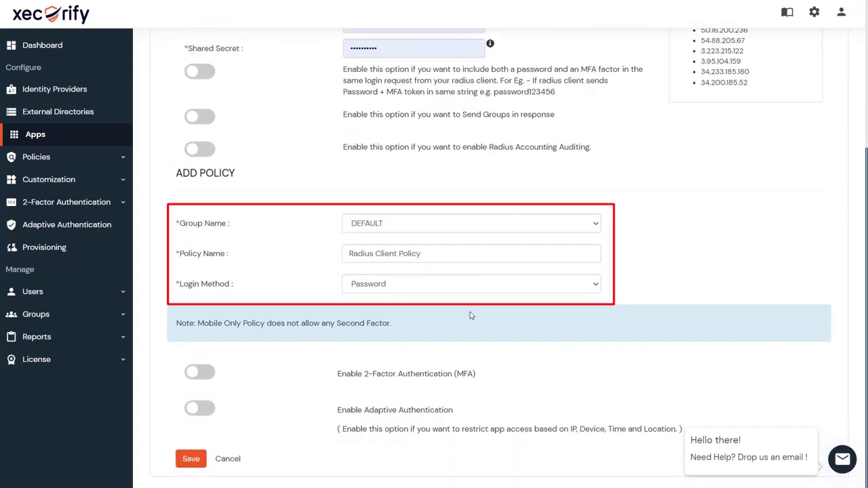
{"action": "left_click", "coordinate": [208, 374]}
{"action": "left_click", "coordinate": [199, 408]}
{"action": "scroll", "coordinate": [203, 424], "scroll_direction": "down", "scroll_amount": 2}
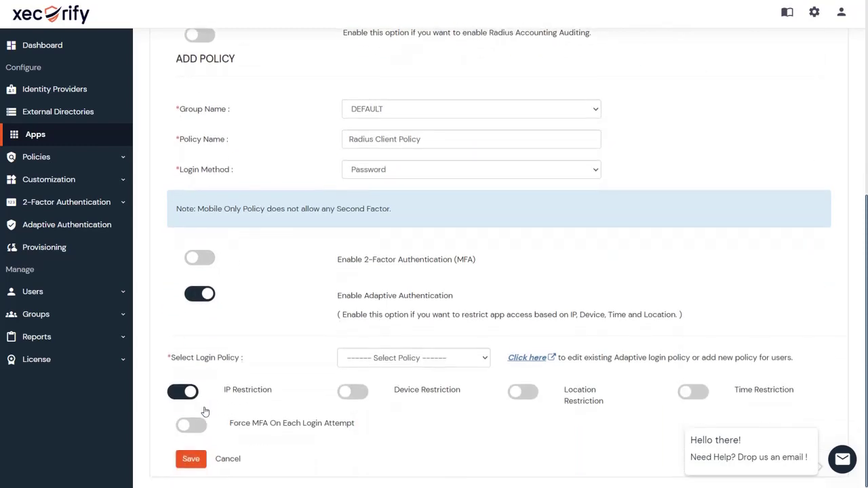
{"action": "left_click", "coordinate": [192, 459]}
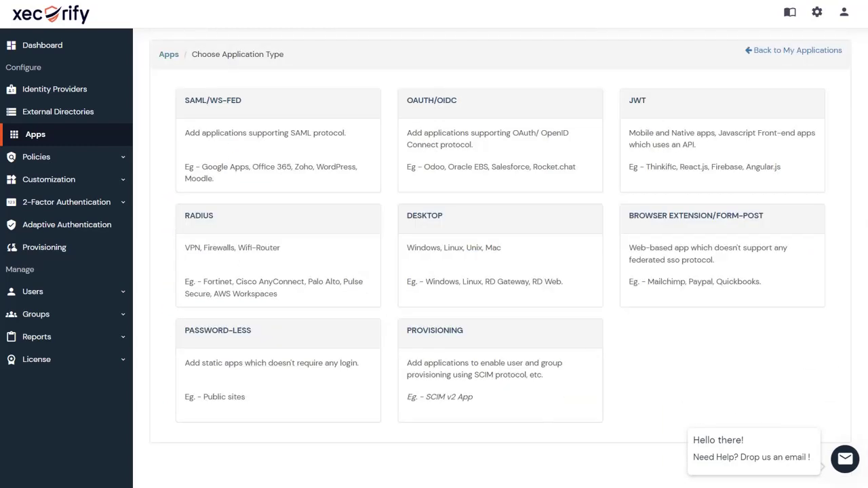
- Save a new API app from the Desktop catalogue with its default API 1 Policy
{"action": "left_click", "coordinate": [520, 256]}
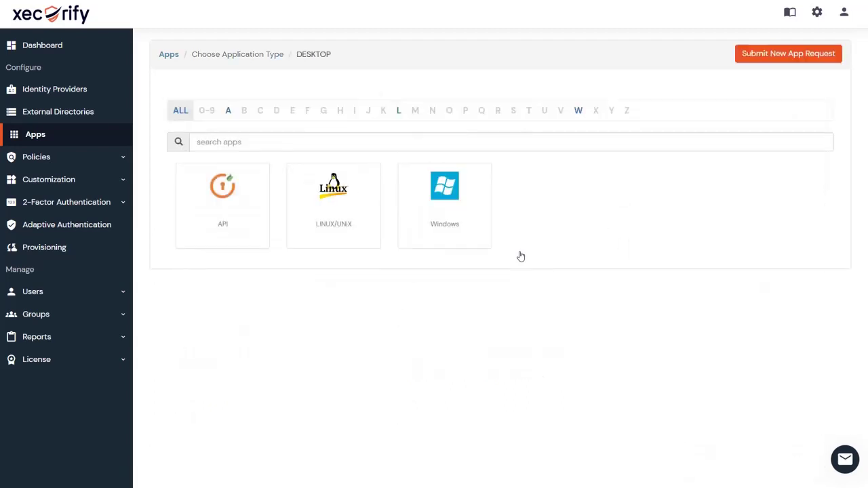
{"action": "left_click", "coordinate": [255, 214]}
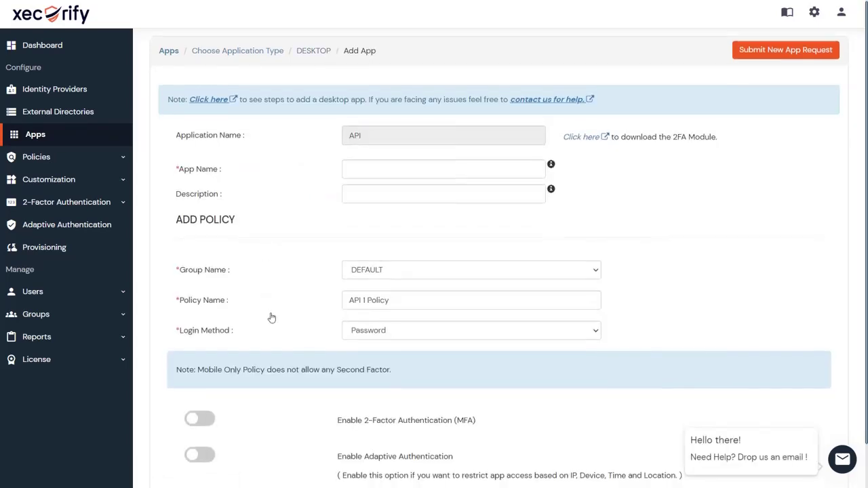
{"action": "scroll", "coordinate": [268, 316], "scroll_direction": "down", "scroll_amount": 1}
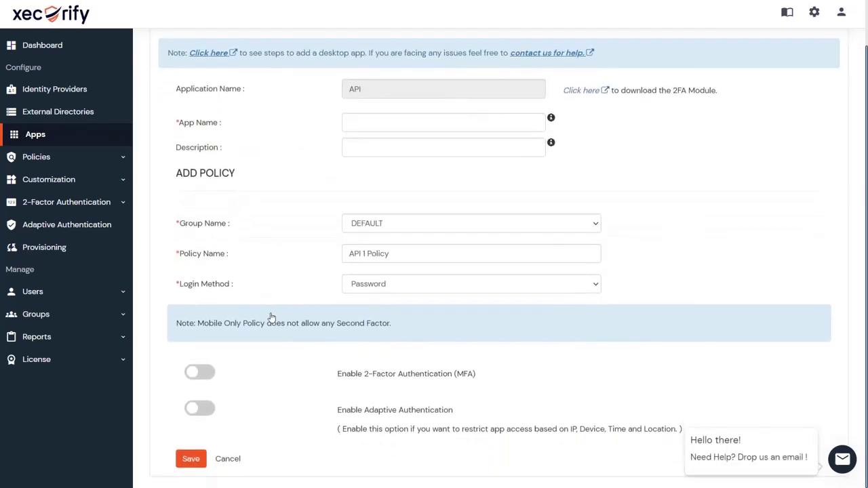
{"action": "left_click", "coordinate": [190, 459]}
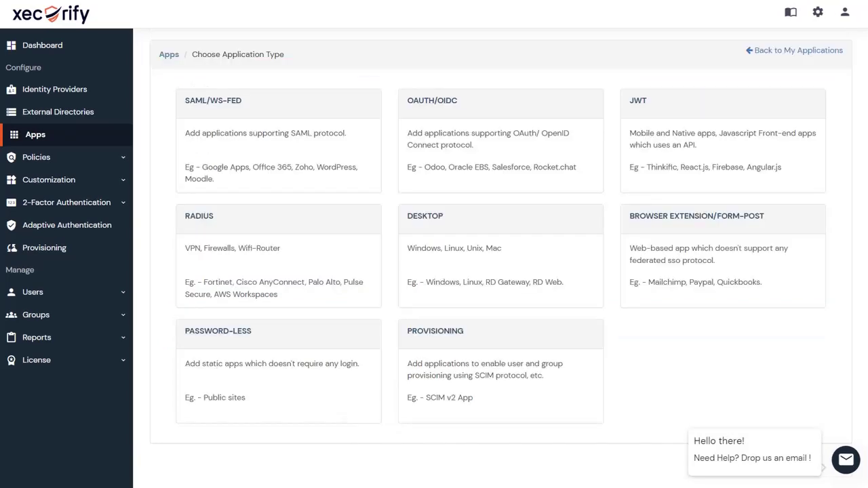
- Browse the Browser Extension/Form-Post catalogue, scrolling past apps like 24 Seven Office, AAAS and Acquia
{"action": "left_click", "coordinate": [736, 270]}
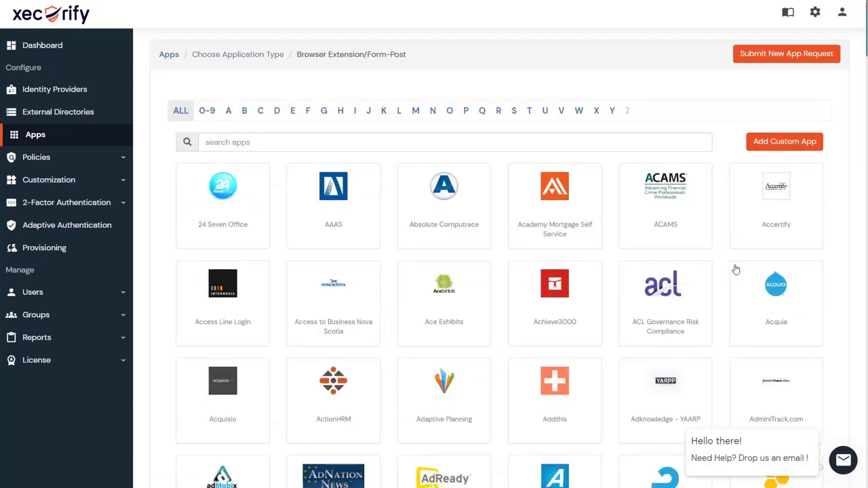
{"action": "scroll", "coordinate": [498, 271], "scroll_direction": "down", "scroll_amount": 12}
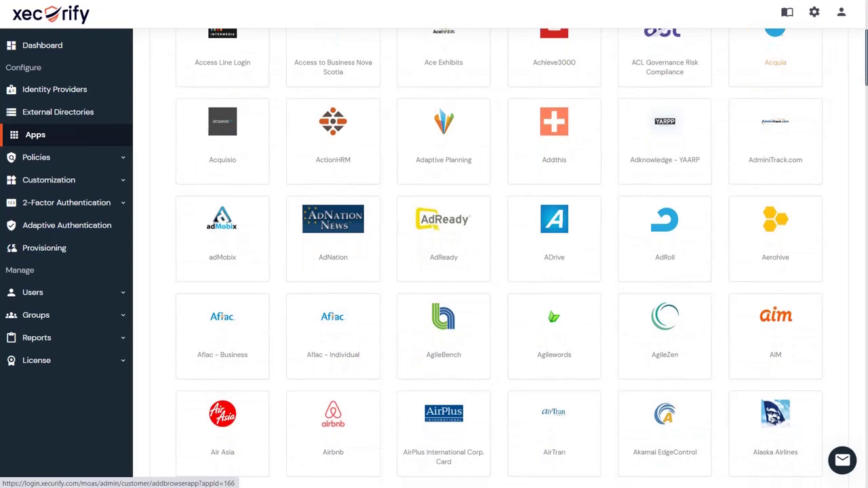
{"action": "scroll", "coordinate": [499, 271], "scroll_direction": "up", "scroll_amount": 7}
{"action": "scroll", "coordinate": [333, 156], "scroll_direction": "up", "scroll_amount": 5}
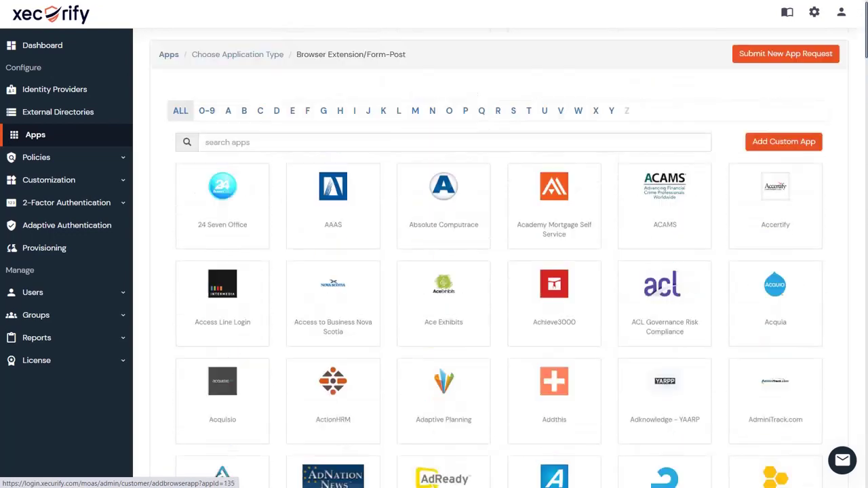